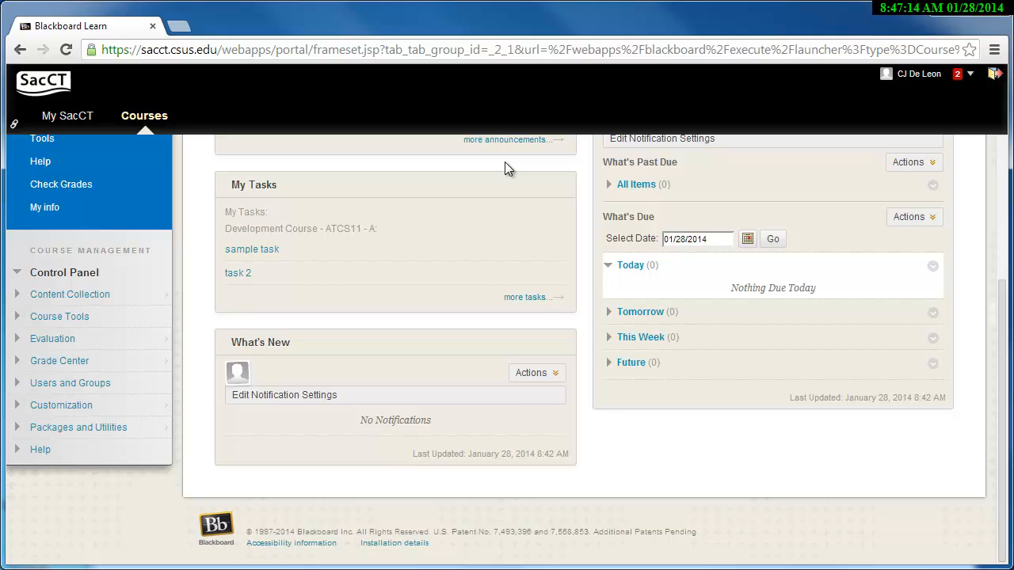
Open the course's Full Grade Center and look through its columns up to the assignment and test columns.
click(94, 366)
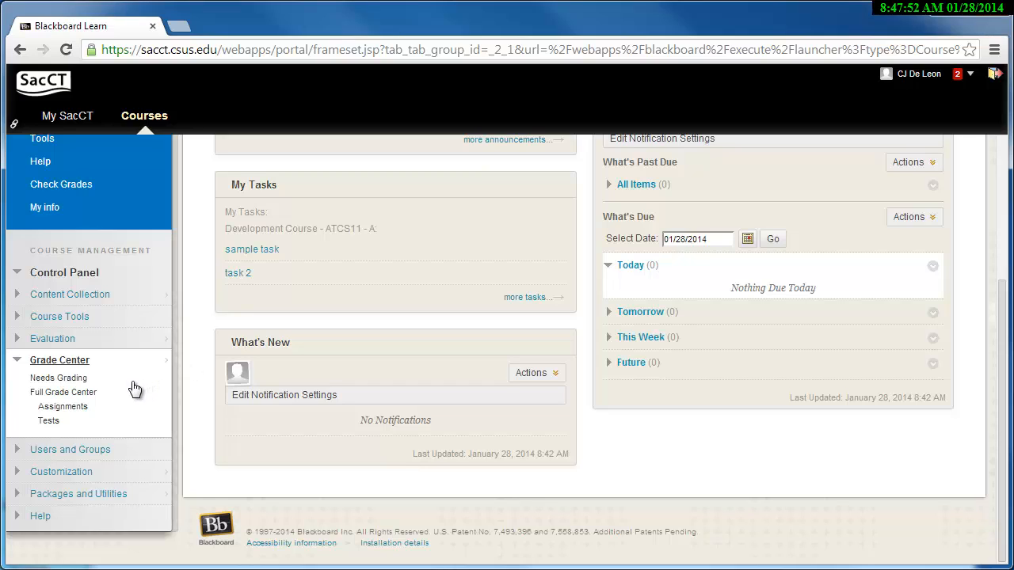
click(110, 391)
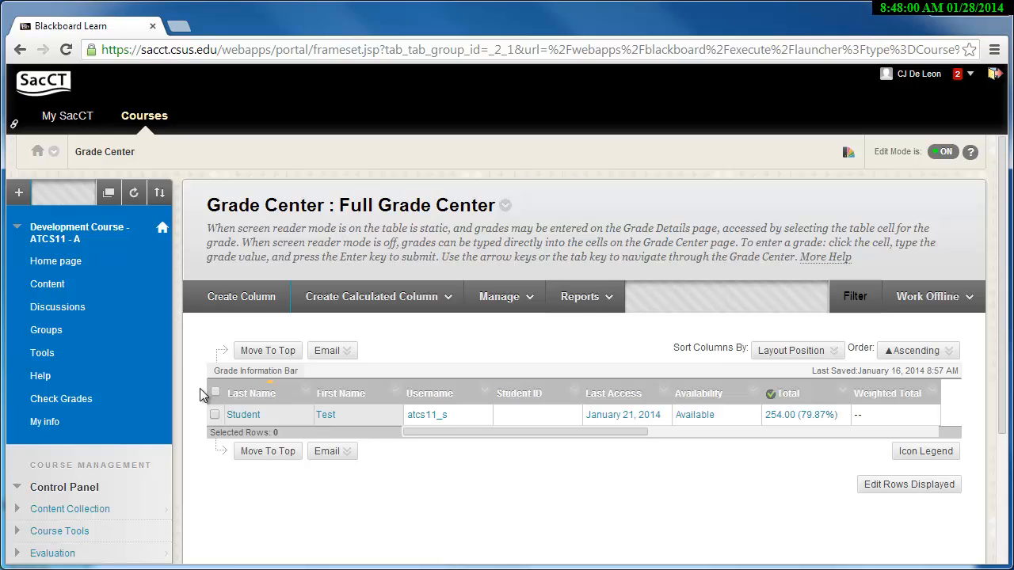
drag(440, 434, 788, 445)
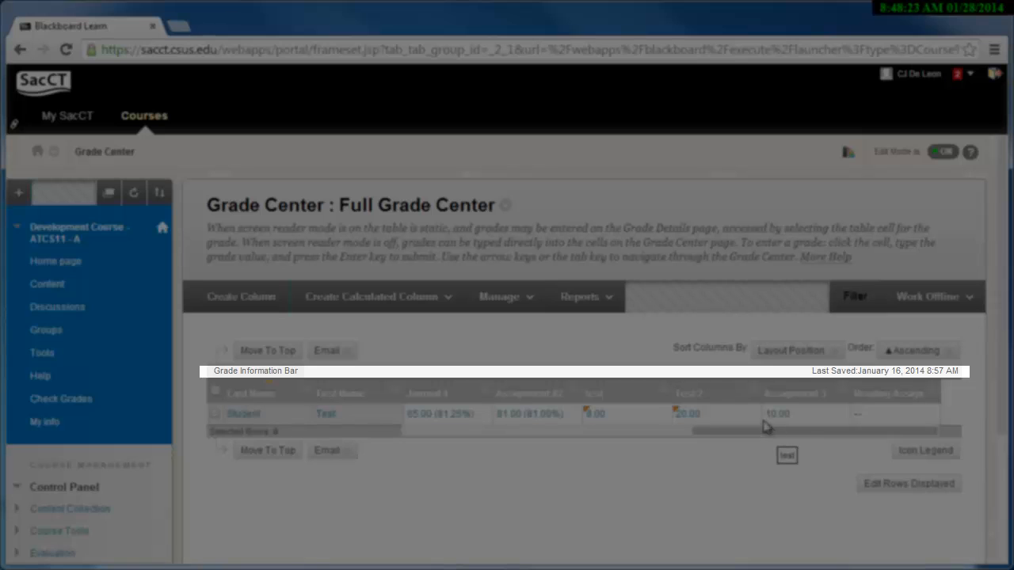
mouse_move(715, 402)
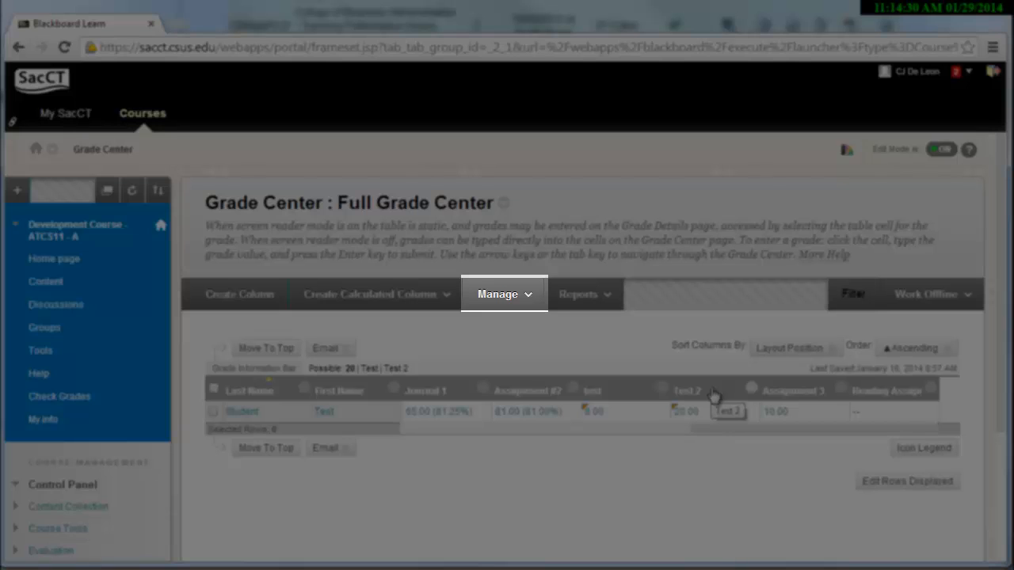
In Column Organization, move Assignment #2 above Journal 1 and Assignment 3 directly below Assignment #2.
click(506, 296)
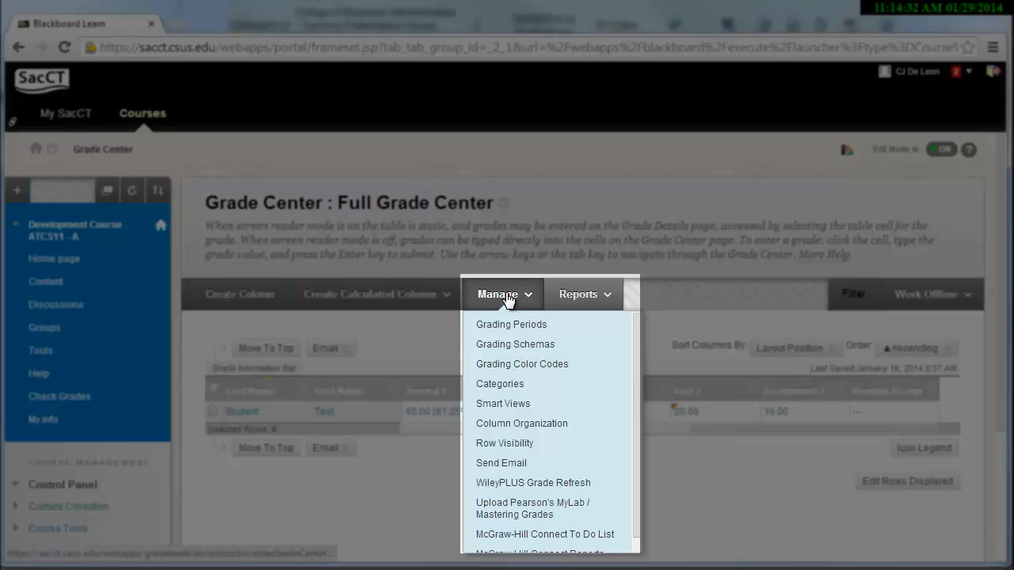
click(525, 423)
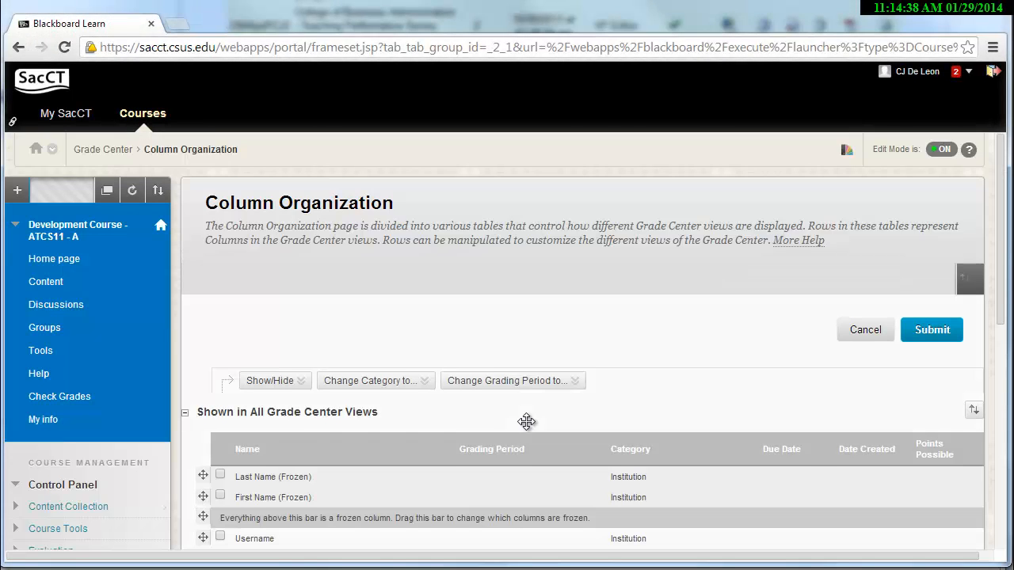
scroll(526, 422, down, 8)
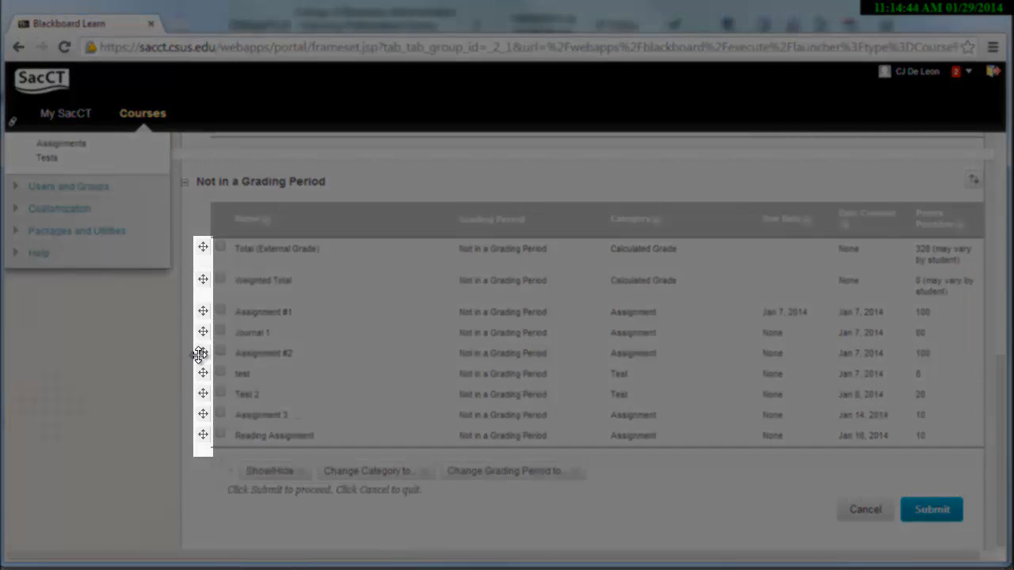
drag(200, 355, 199, 330)
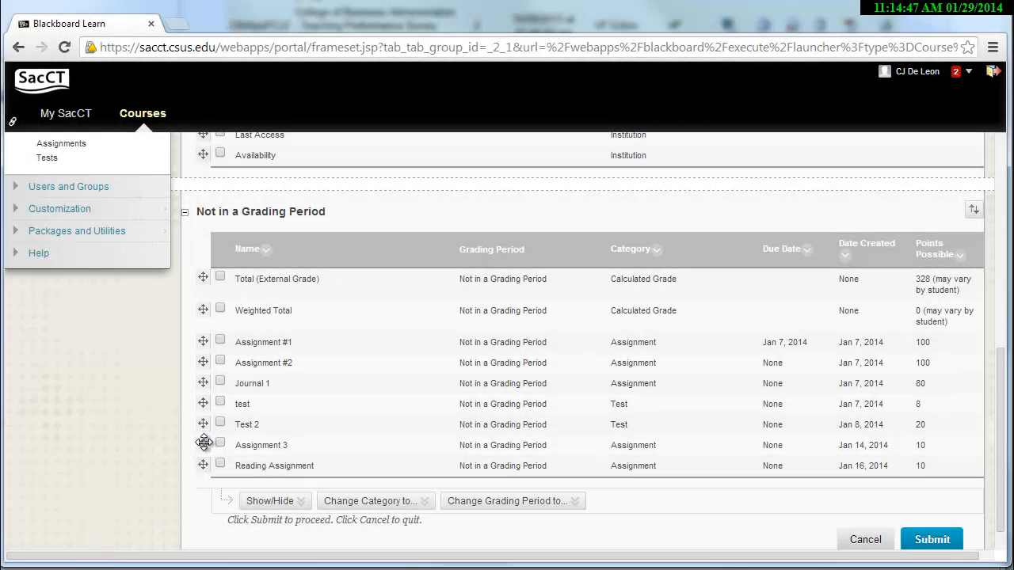
drag(203, 444, 211, 367)
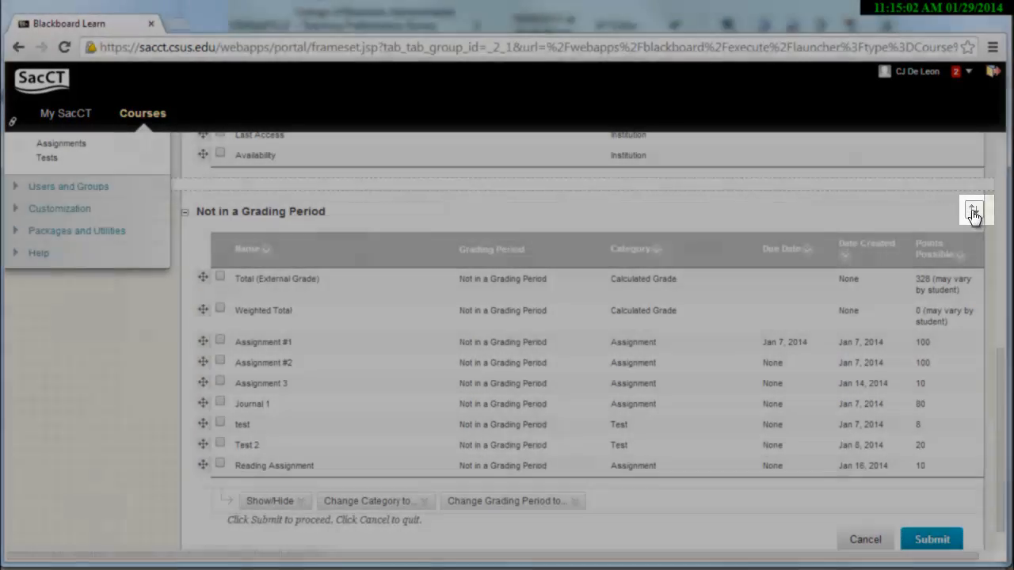
Use Reorder Columns to move Reading Assignment directly below Assignment 3, apply the order and submit the column organization.
click(973, 212)
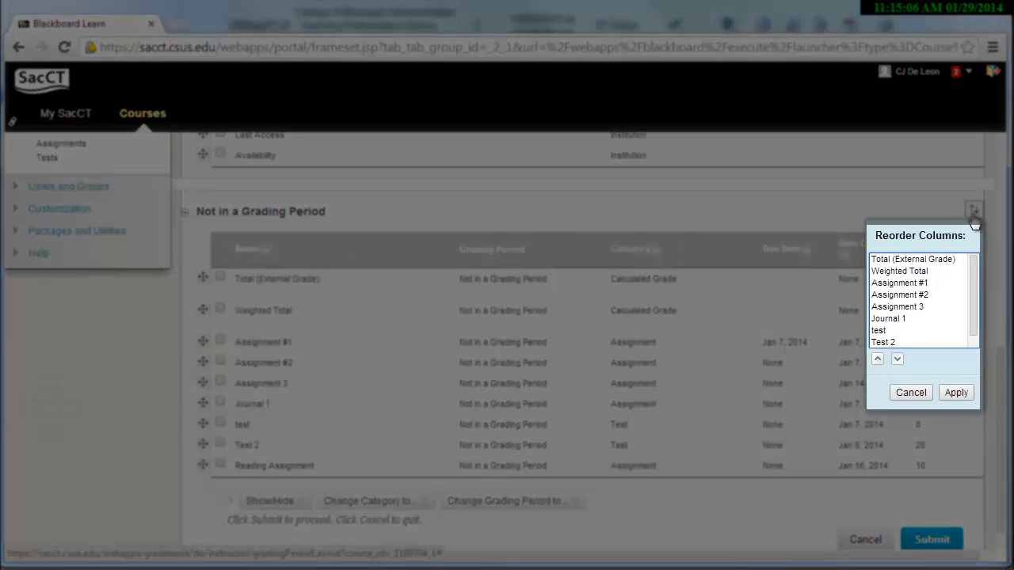
drag(973, 279, 974, 319)
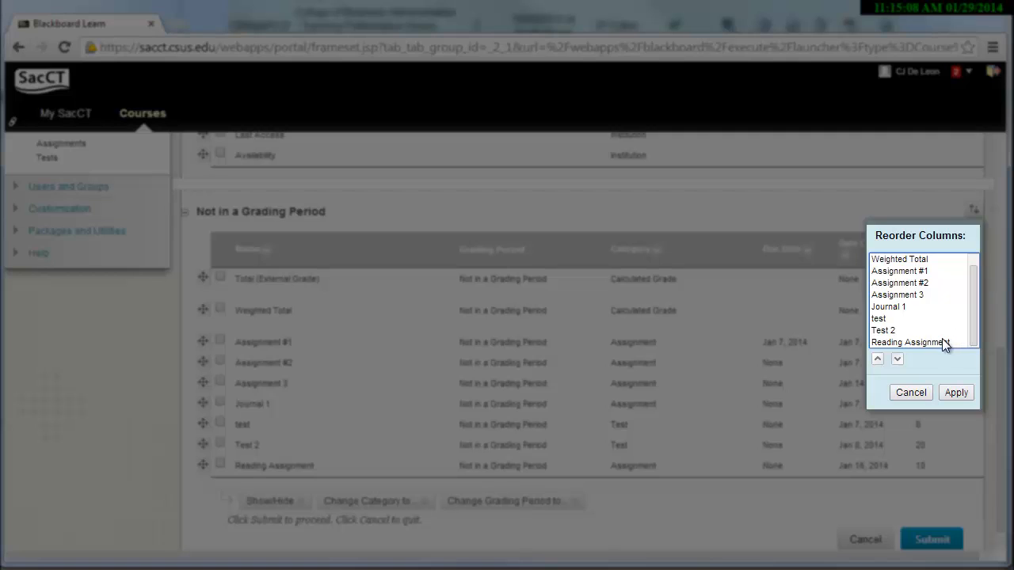
click(896, 342)
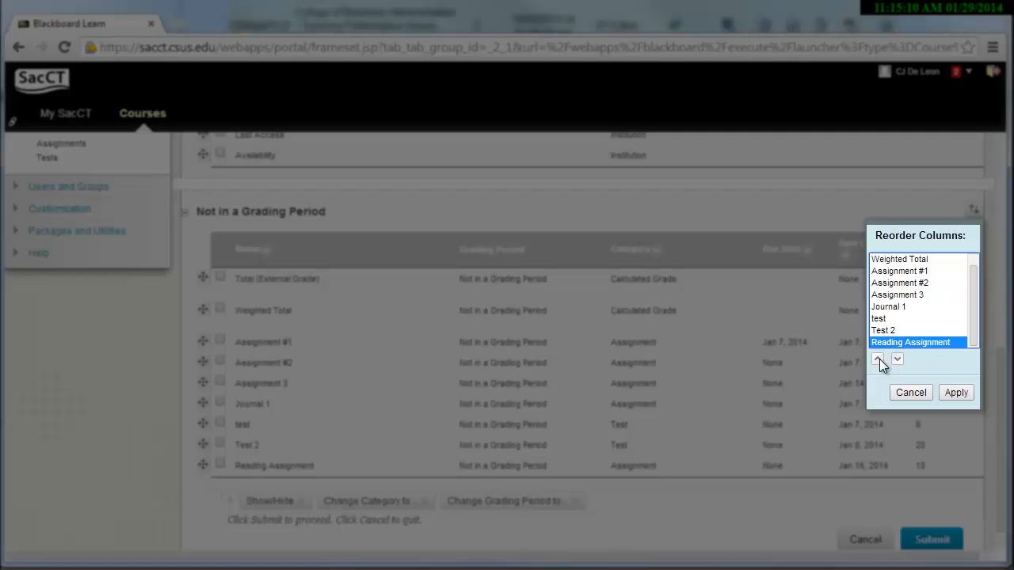
click(880, 361)
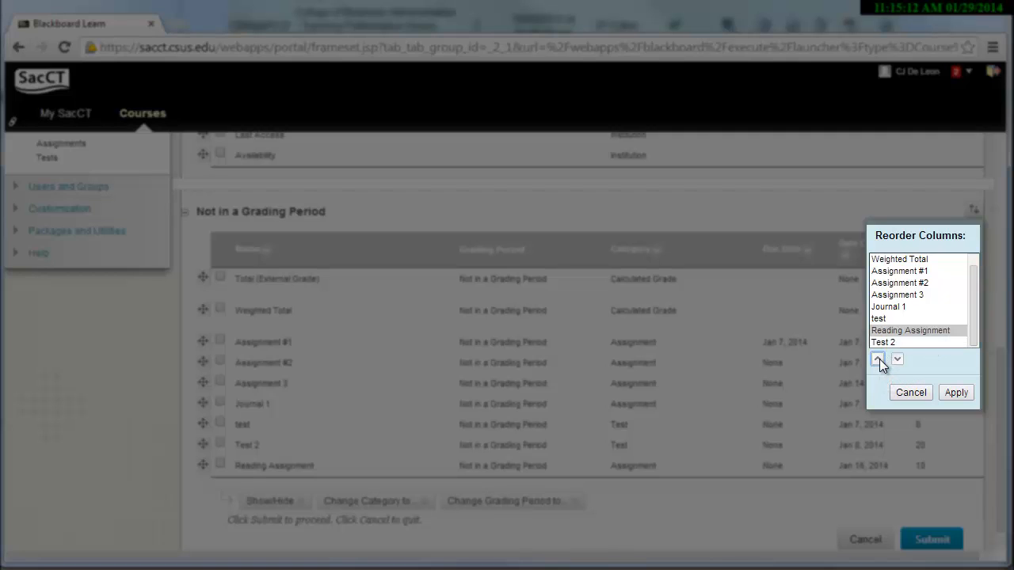
click(880, 361)
click(880, 359)
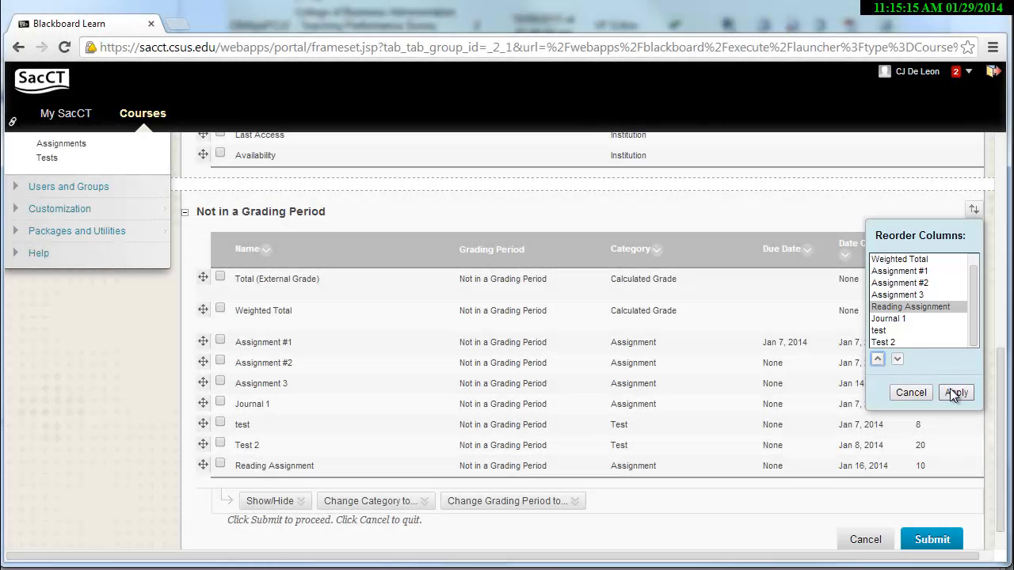
click(955, 393)
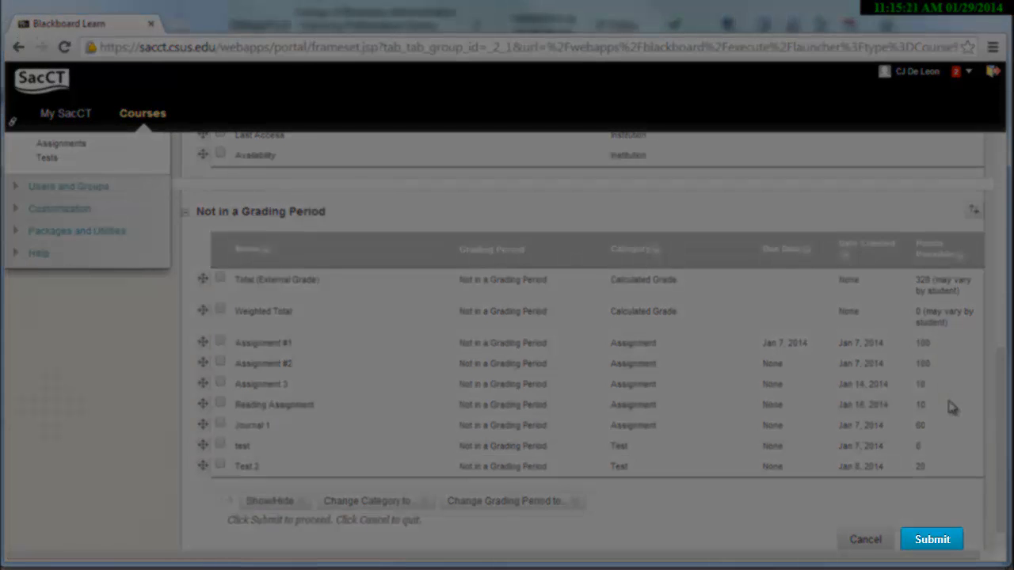
click(933, 540)
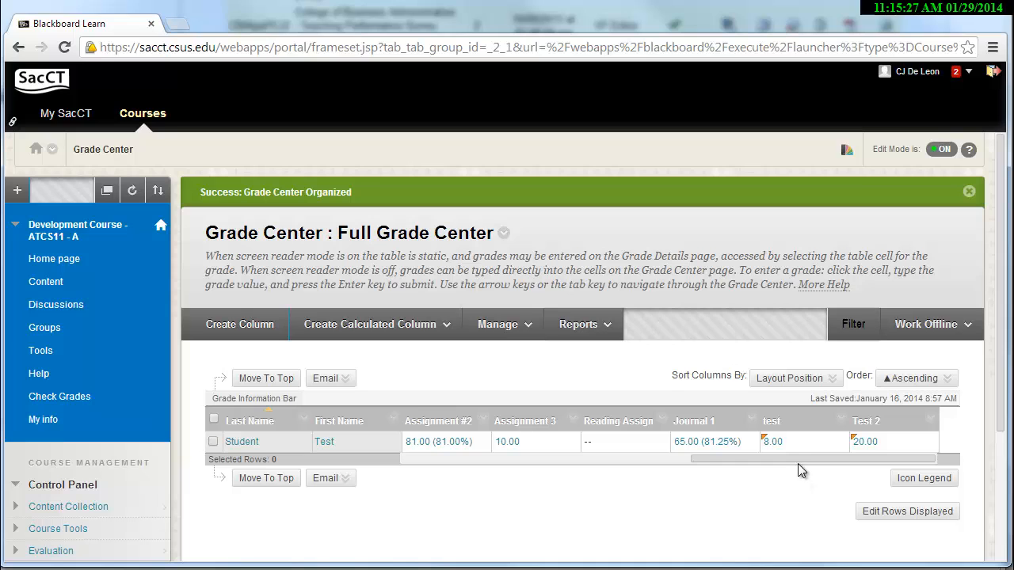
Hide the Reading Assignment column through Column Organization and submit the change.
drag(796, 459, 708, 465)
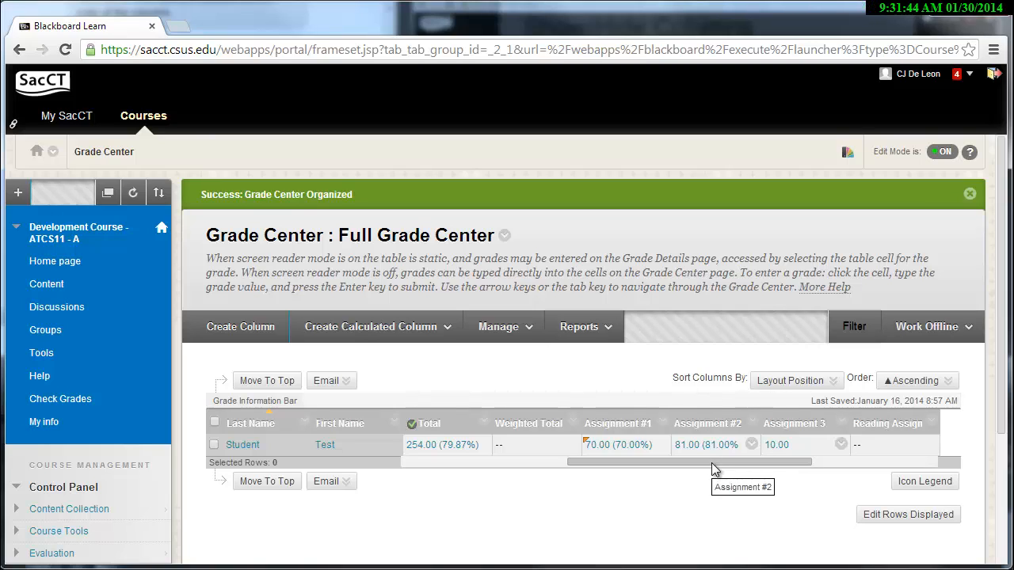
click(507, 337)
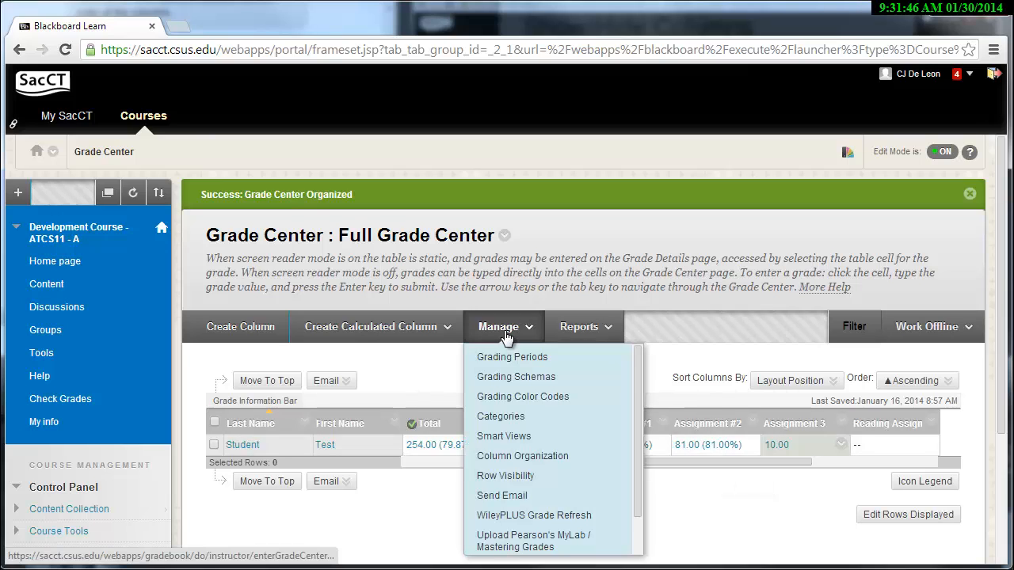
click(522, 458)
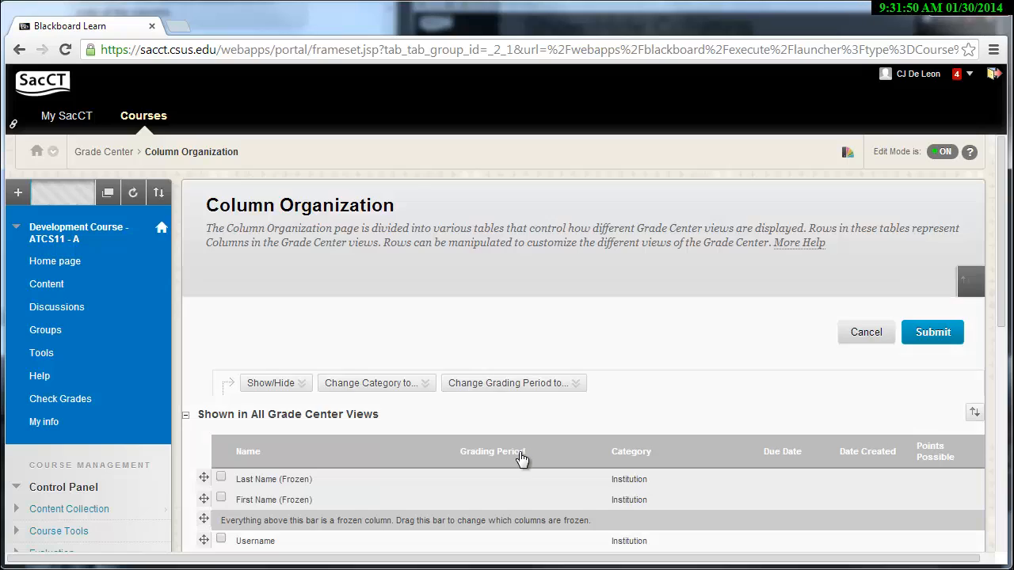
scroll(521, 457, down, 8)
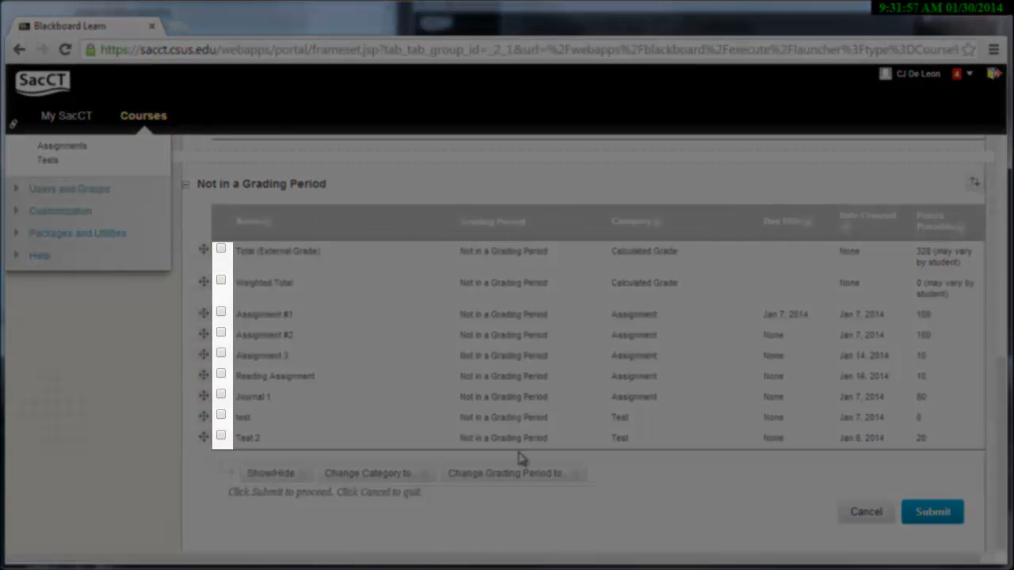
click(221, 376)
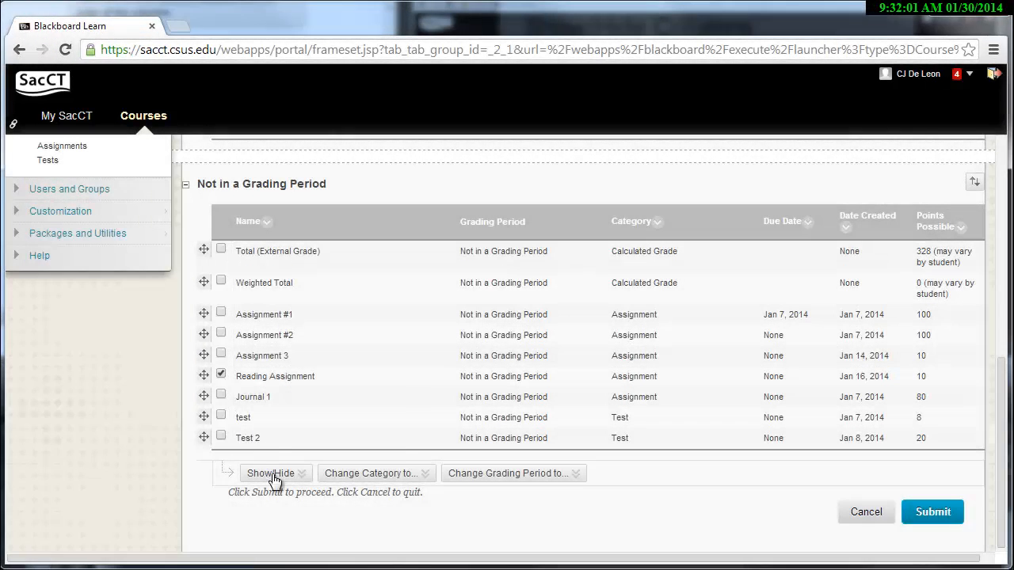
click(272, 474)
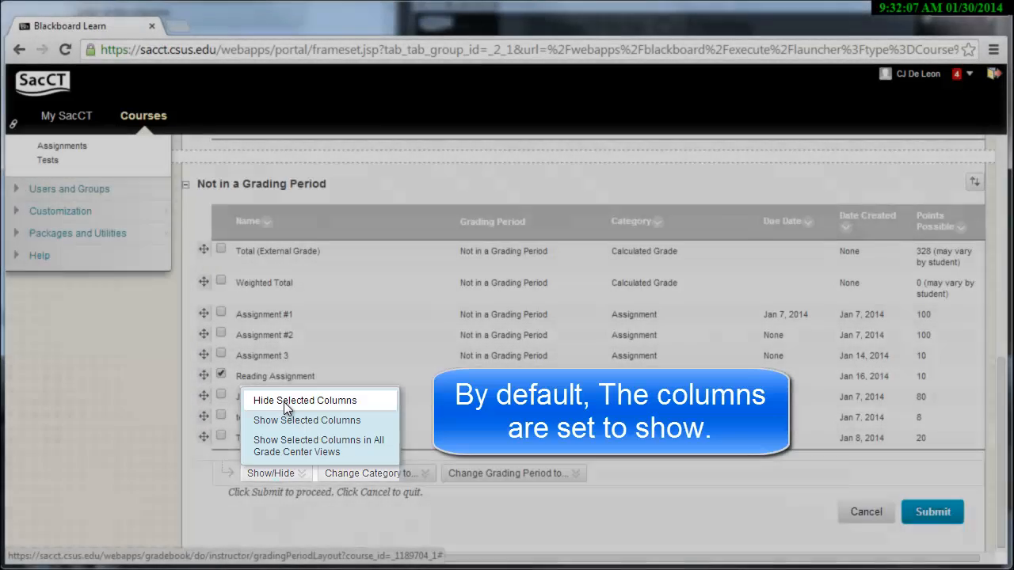
click(284, 401)
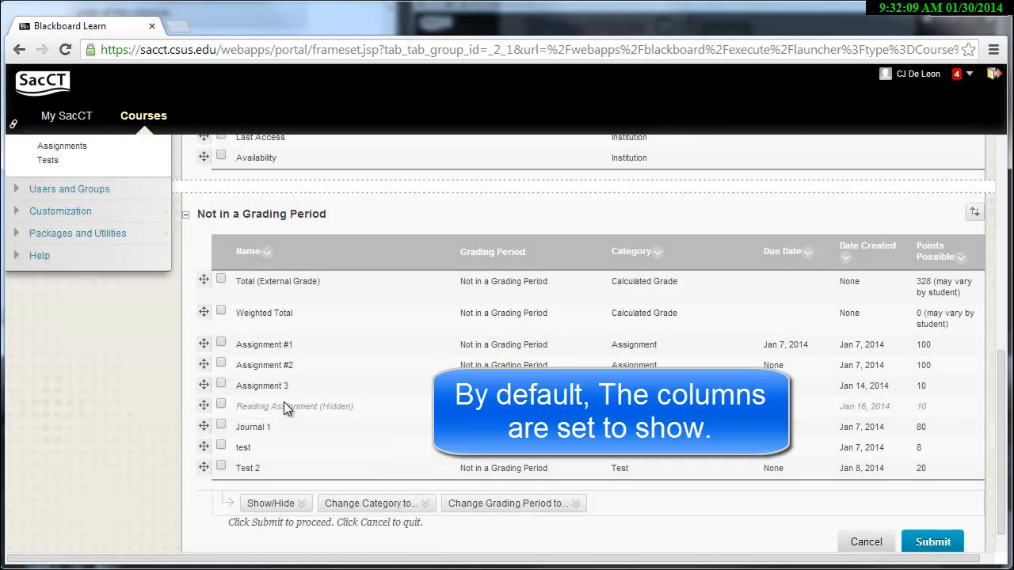
click(946, 541)
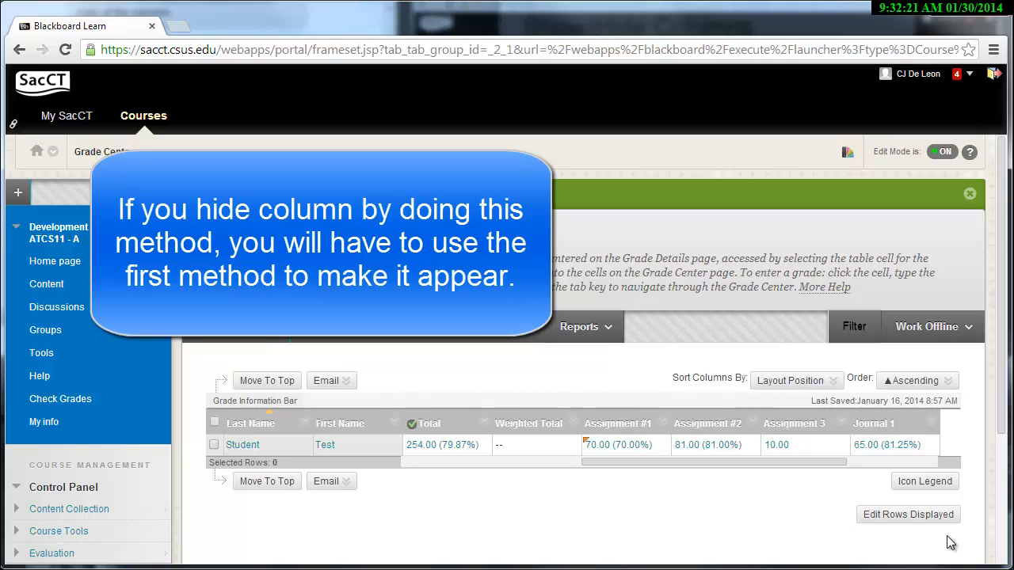
Hide the Weighted Total column from the Grade Center and hide the Assignment 3 column from users.
click(572, 423)
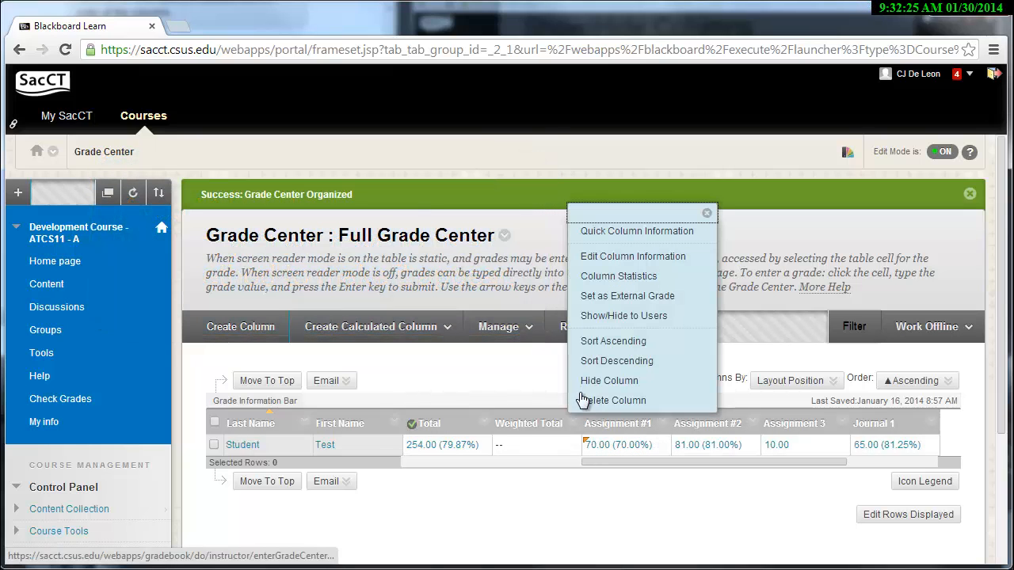
click(583, 388)
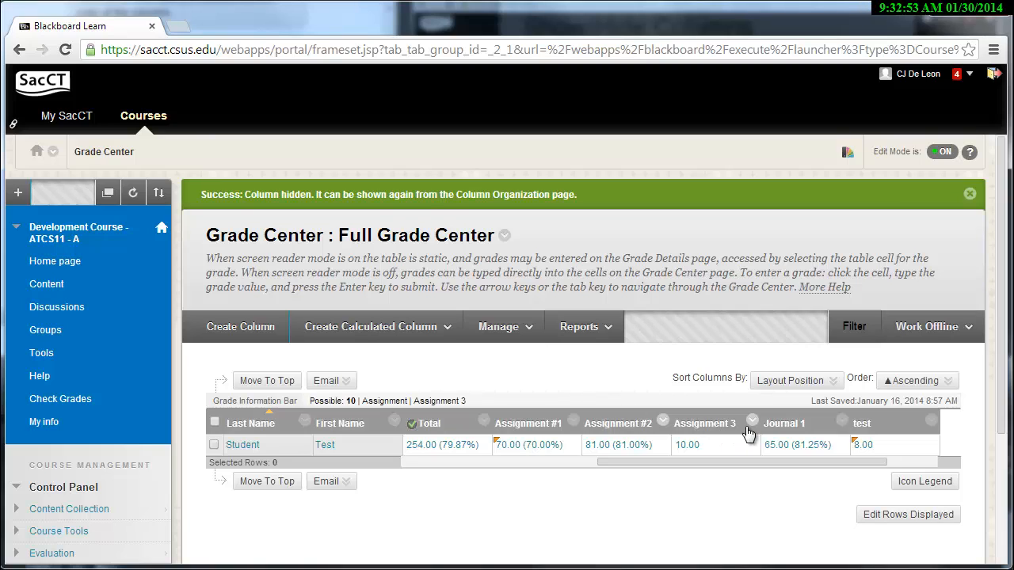
click(751, 424)
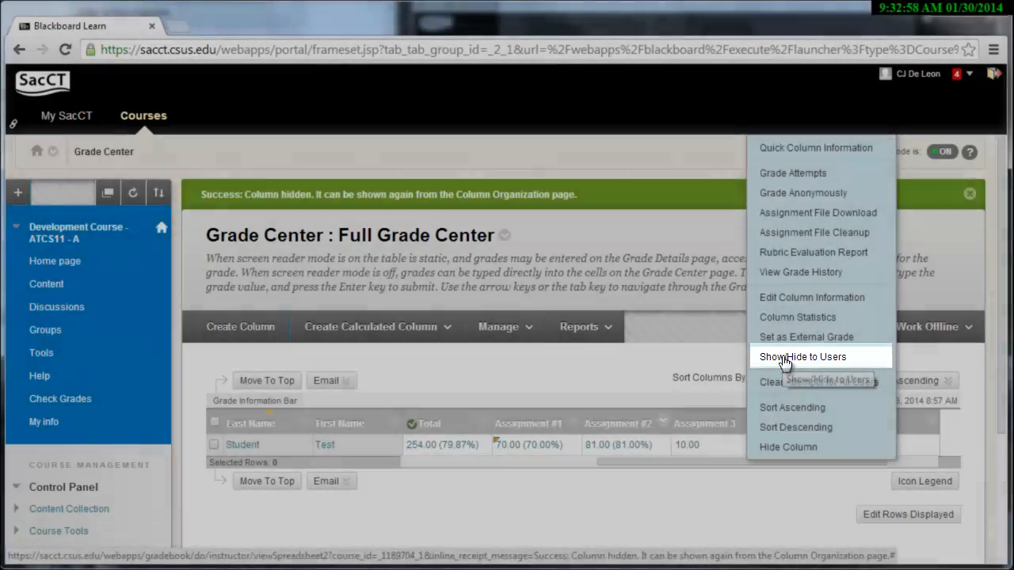
click(785, 358)
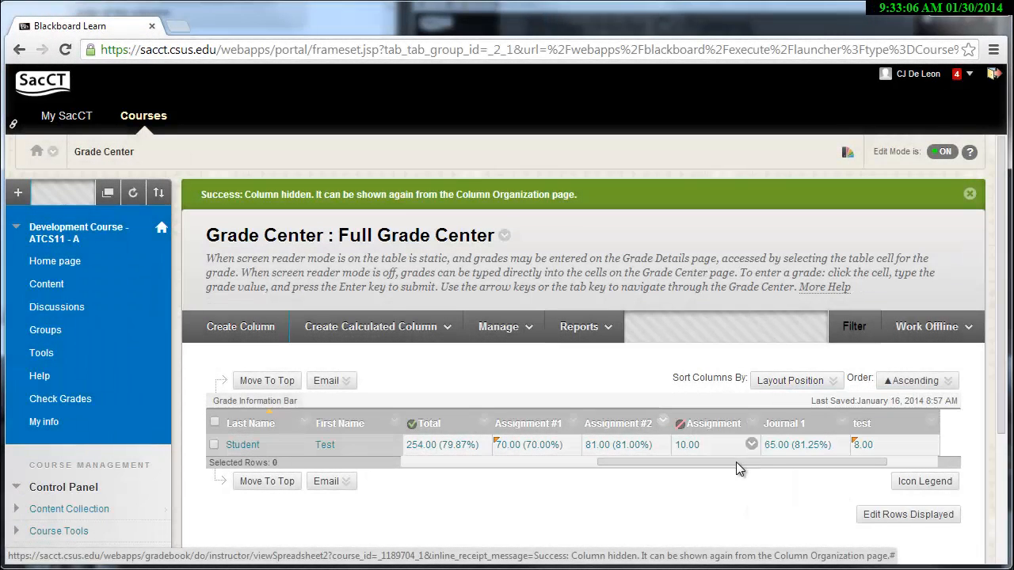
Open Assignment 3's column information, review its calculation and student visibility options, and submit the form.
drag(738, 463, 695, 463)
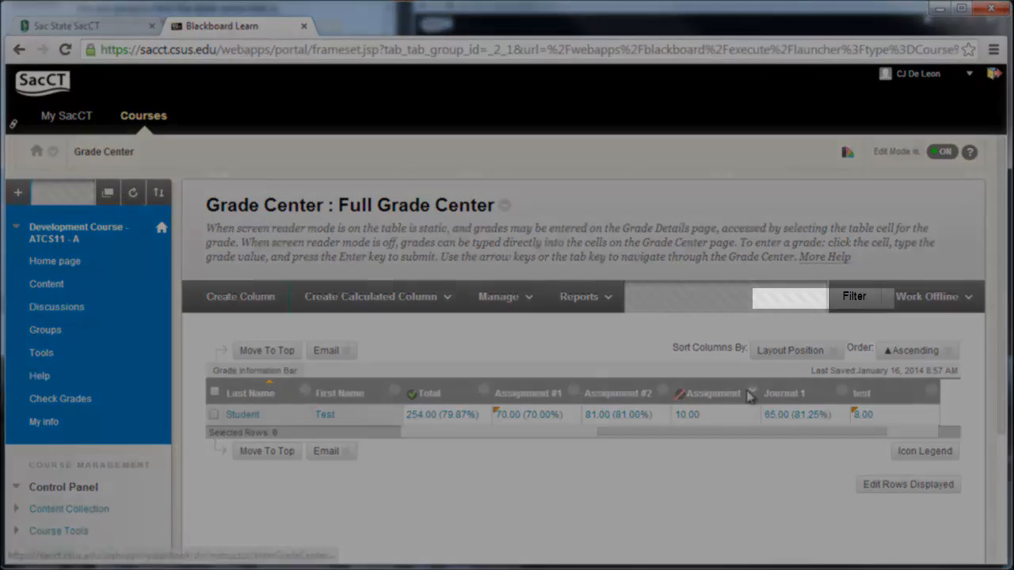
click(750, 394)
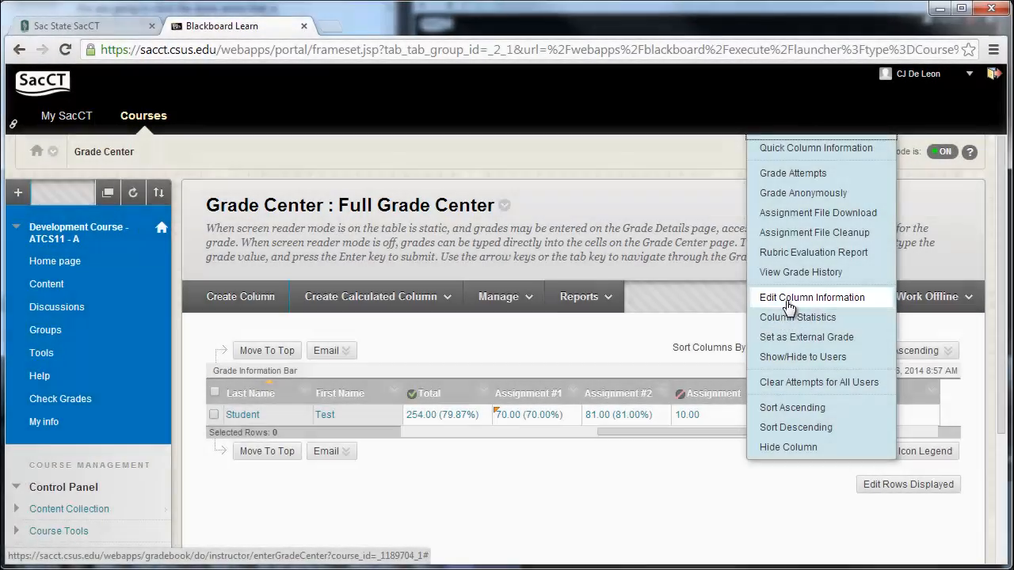
click(788, 299)
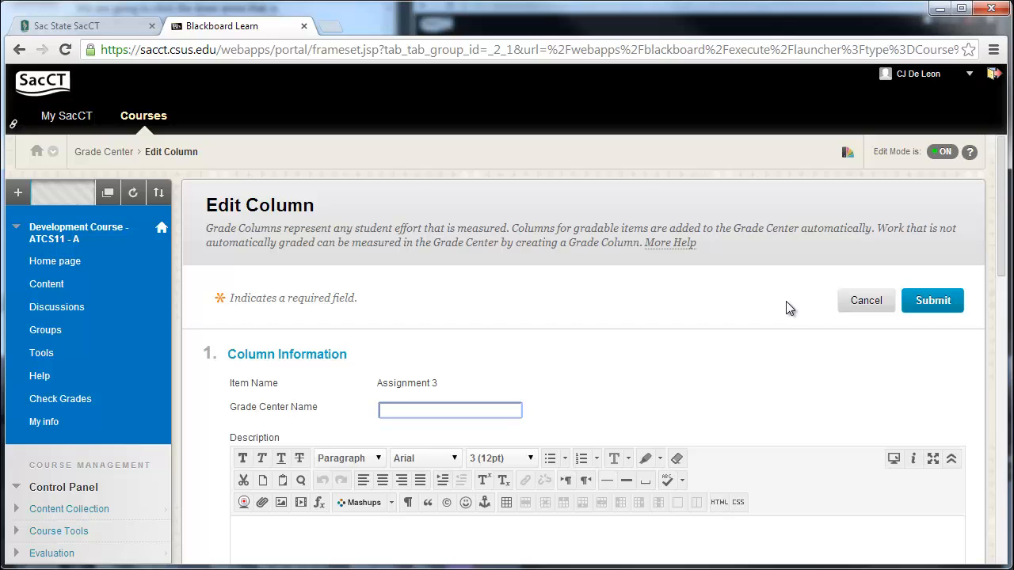
scroll(790, 307, down, 10)
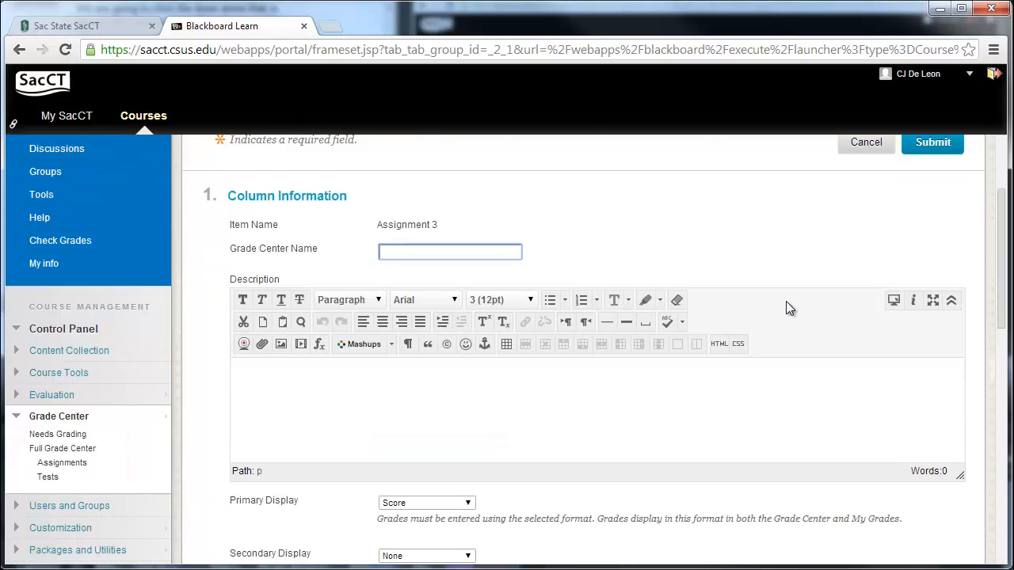
scroll(788, 307, down, 2)
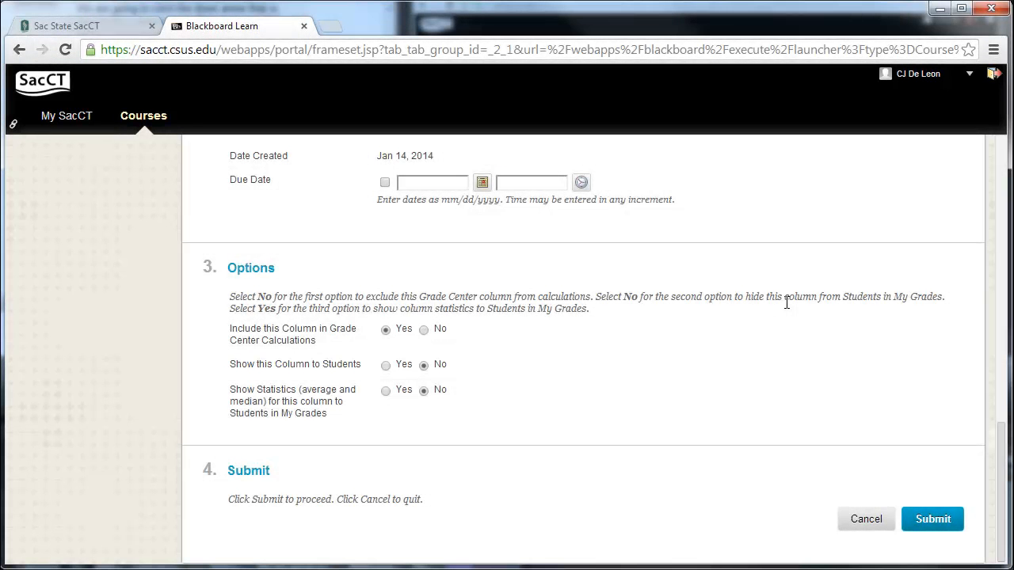
click(950, 520)
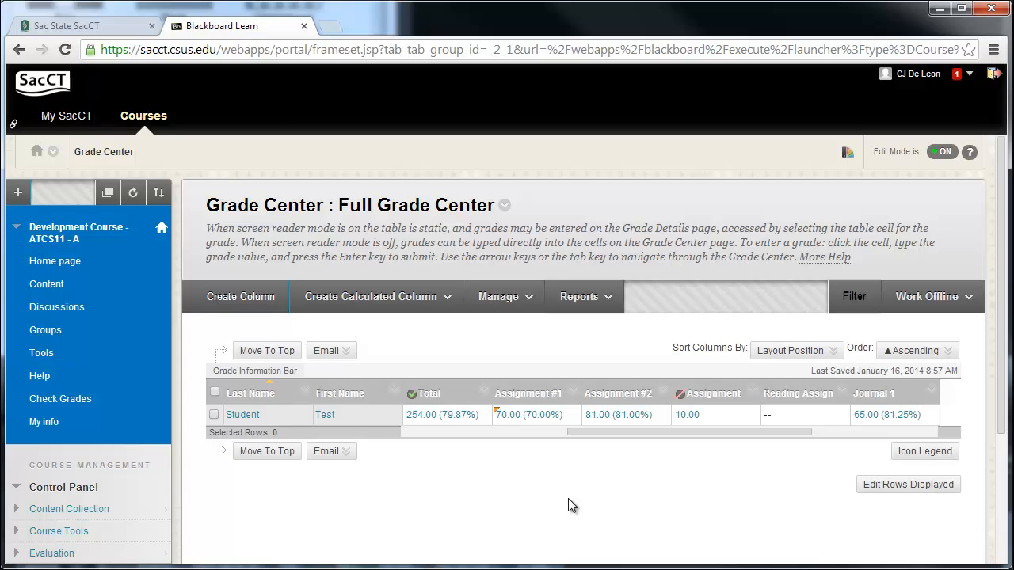
Delete the Reading Assignment column from the Full Grade Center and confirm the deletion.
click(844, 394)
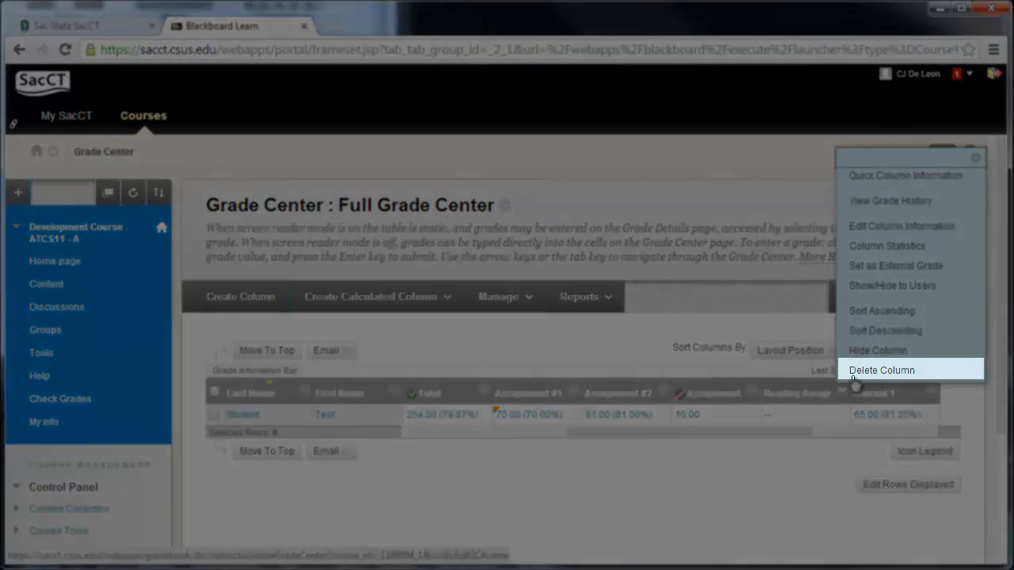
click(856, 379)
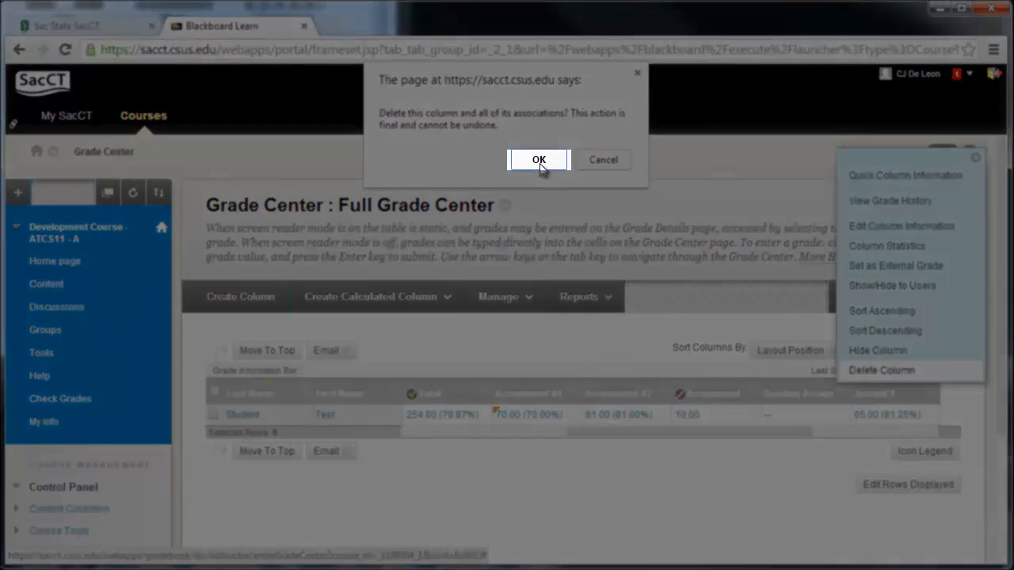
click(539, 161)
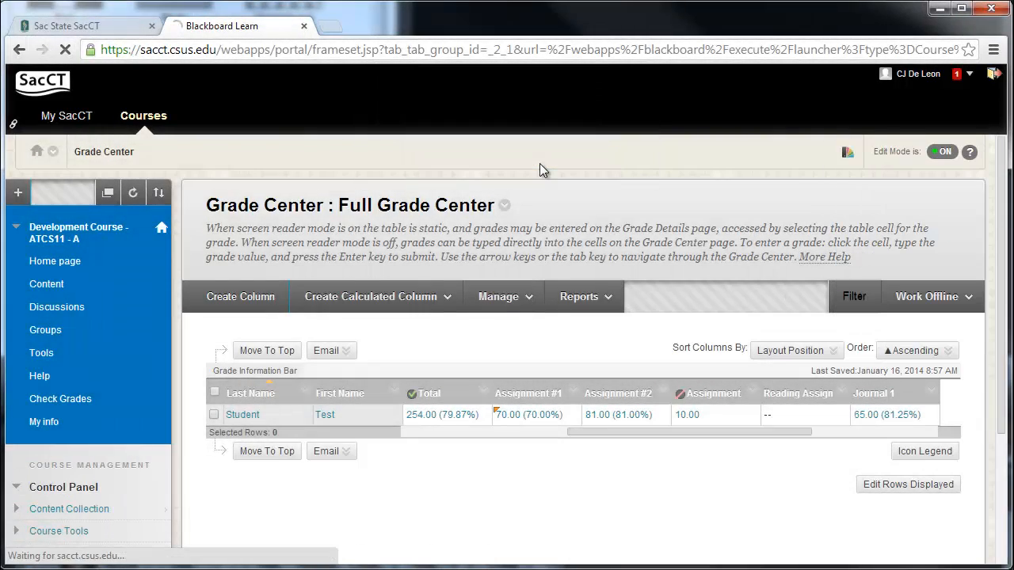